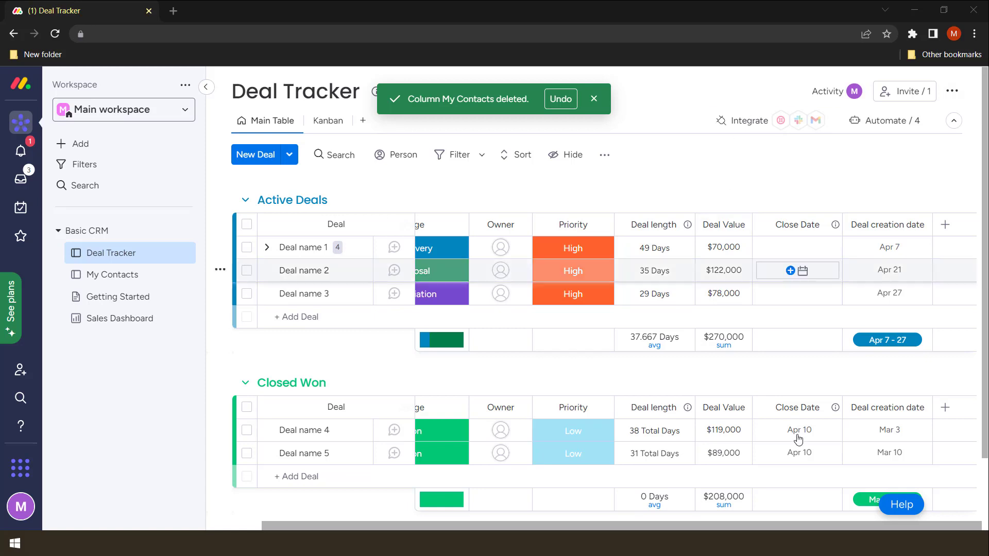
- Scroll the board back left and close the 'Column My Contacts deleted' notice
left_click_drag(734, 527, 638, 530)
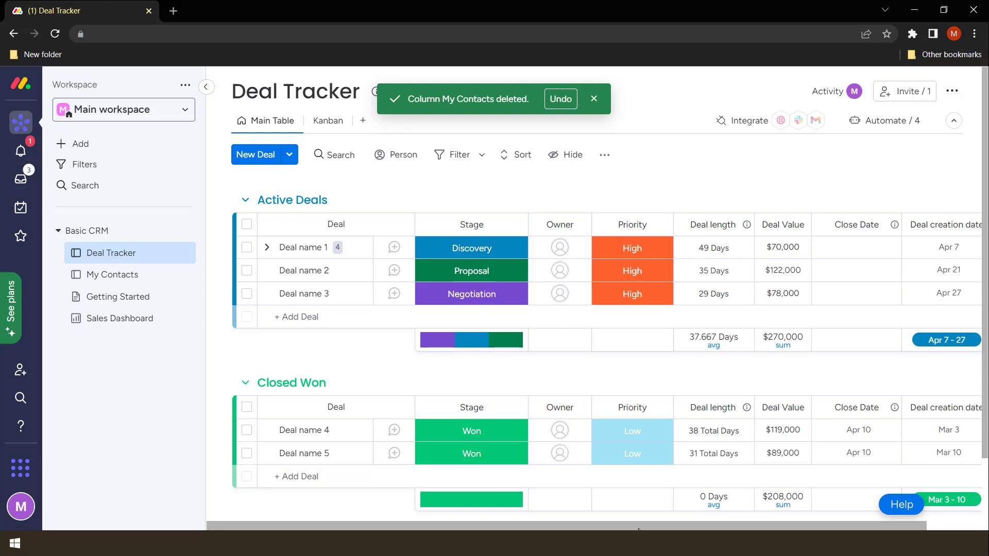
left_click(593, 98)
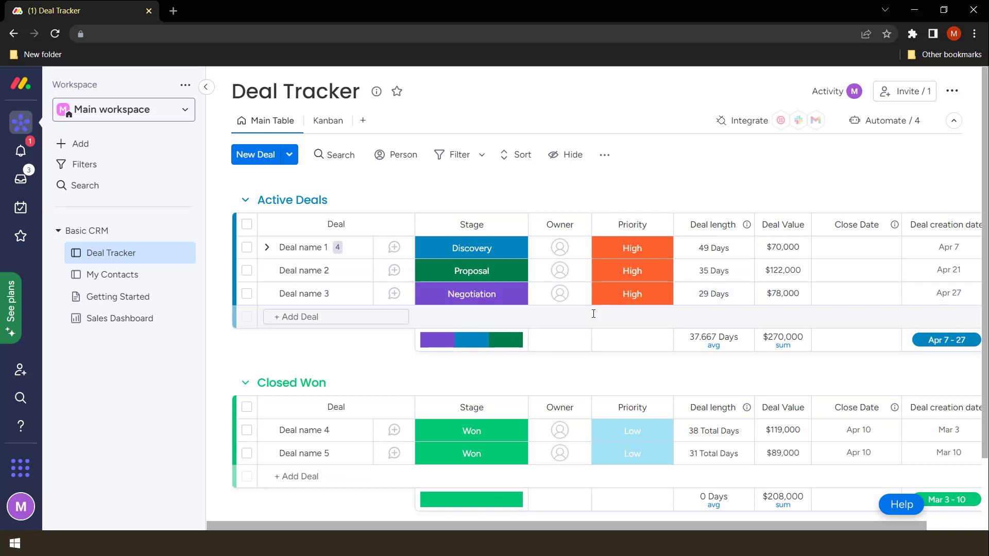
left_click(121, 278)
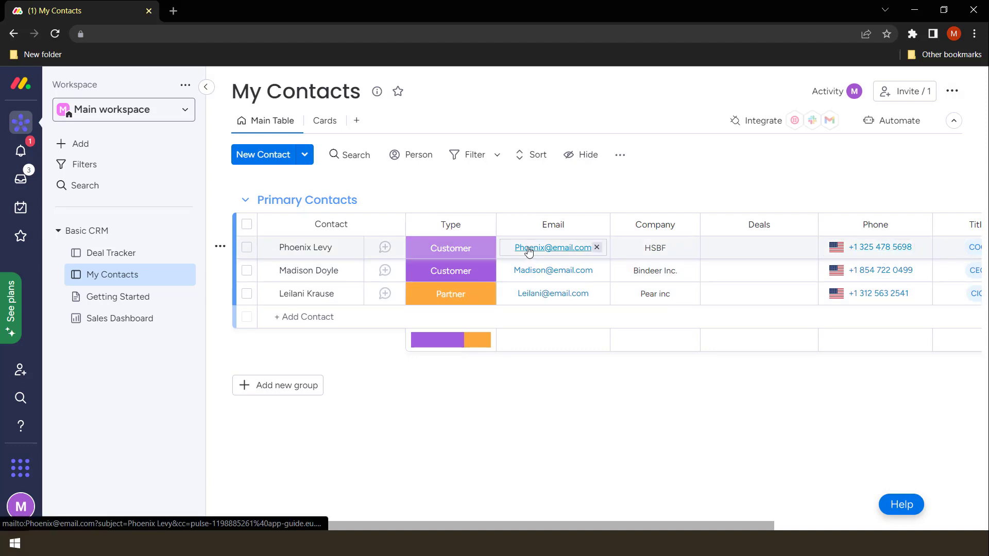
left_click(116, 261)
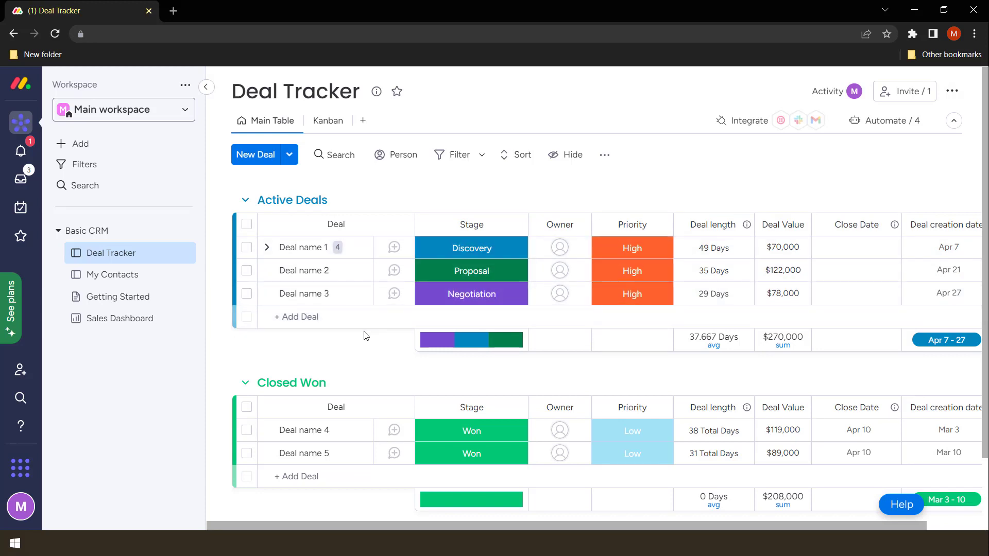
left_click(111, 274)
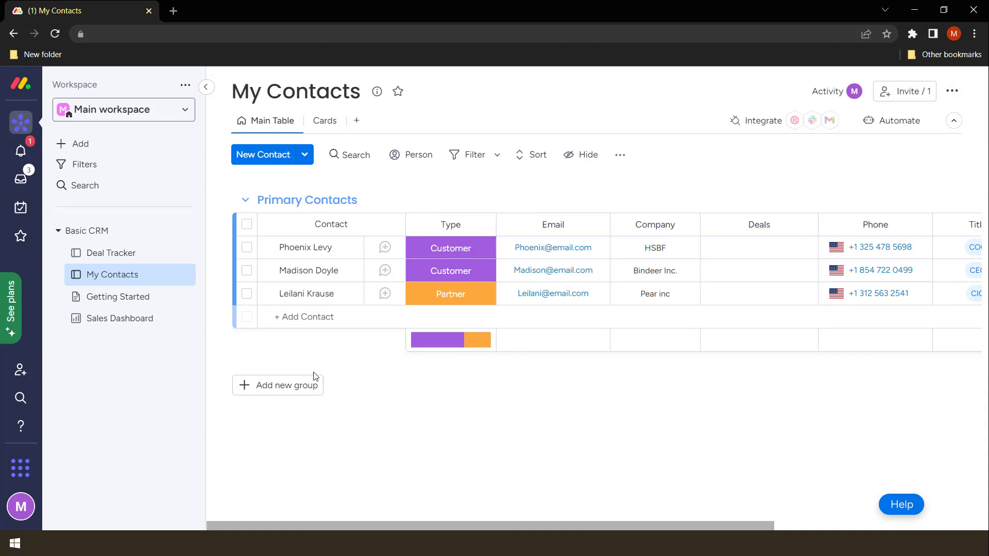
left_click(141, 255)
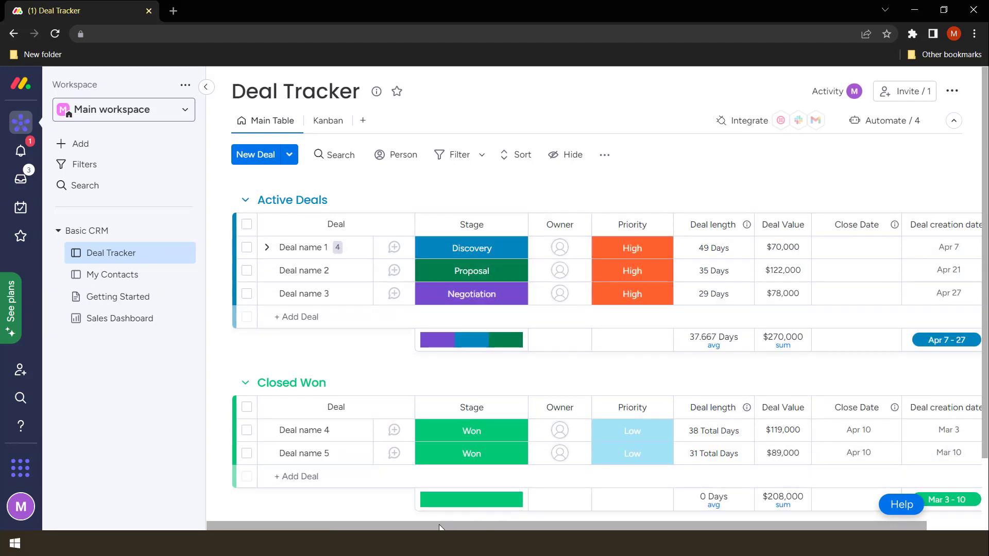
- Add a Connect boards column at the end of the Deal Tracker table
scroll(592, 361, "right", 2)
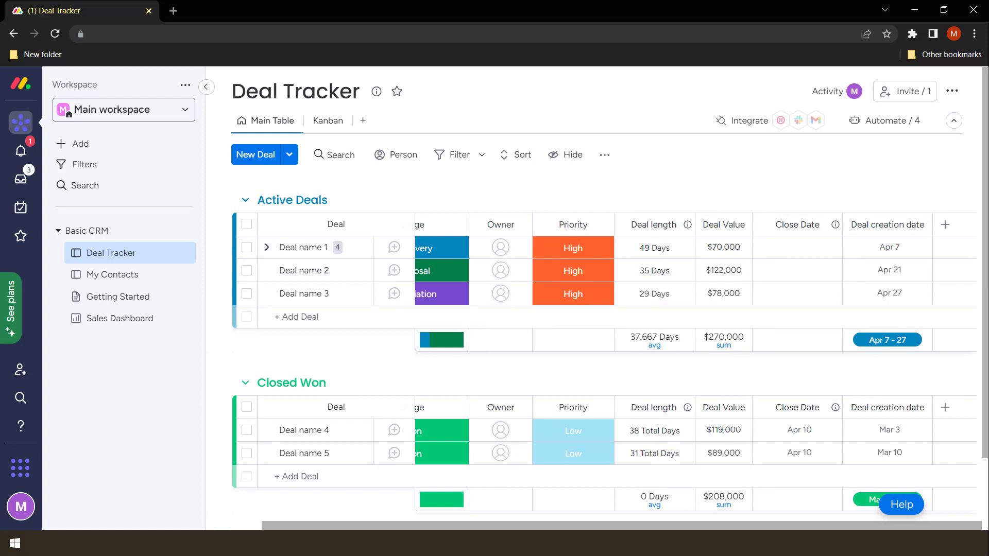
left_click(946, 227)
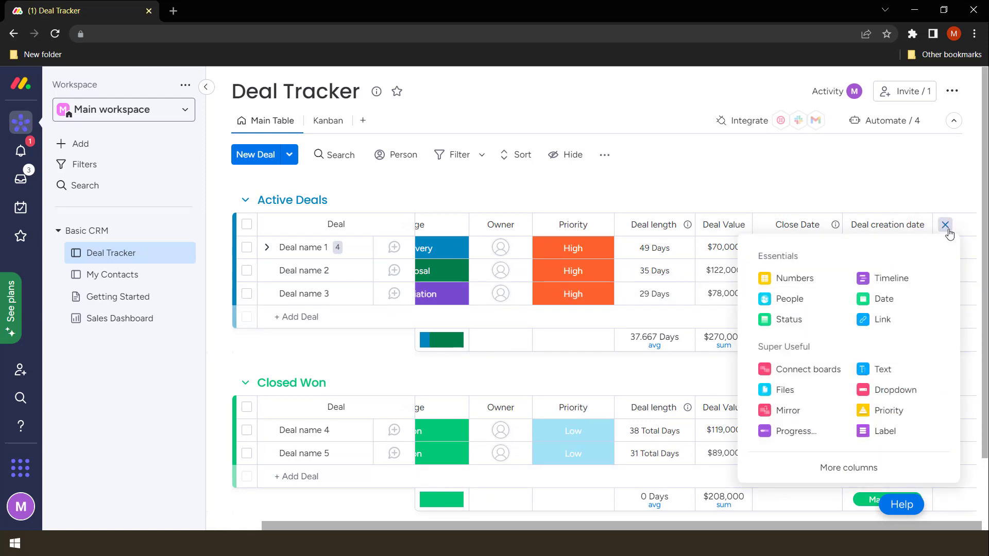
left_click(808, 372)
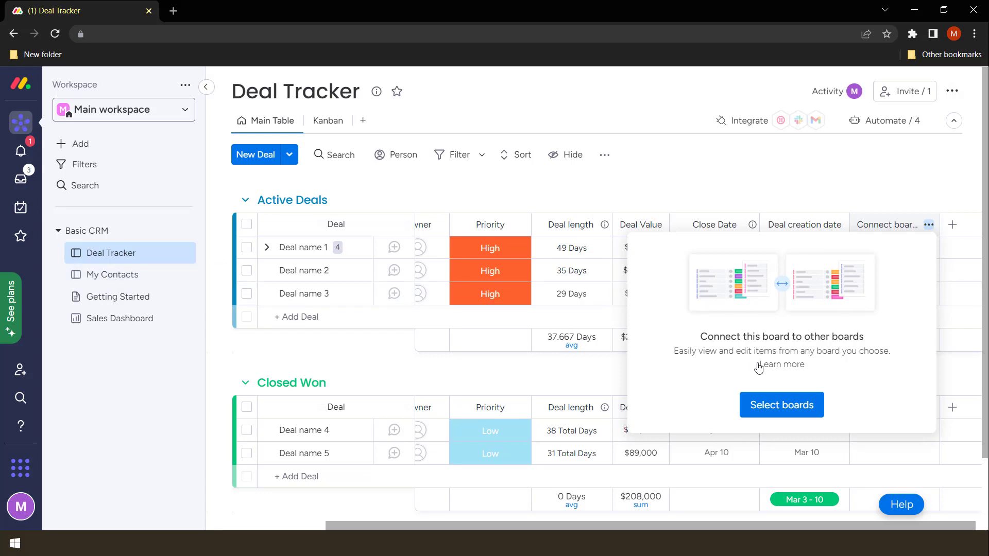
- Select the My Contacts board, reselecting it once, and confirm Connect boards
left_click(780, 410)
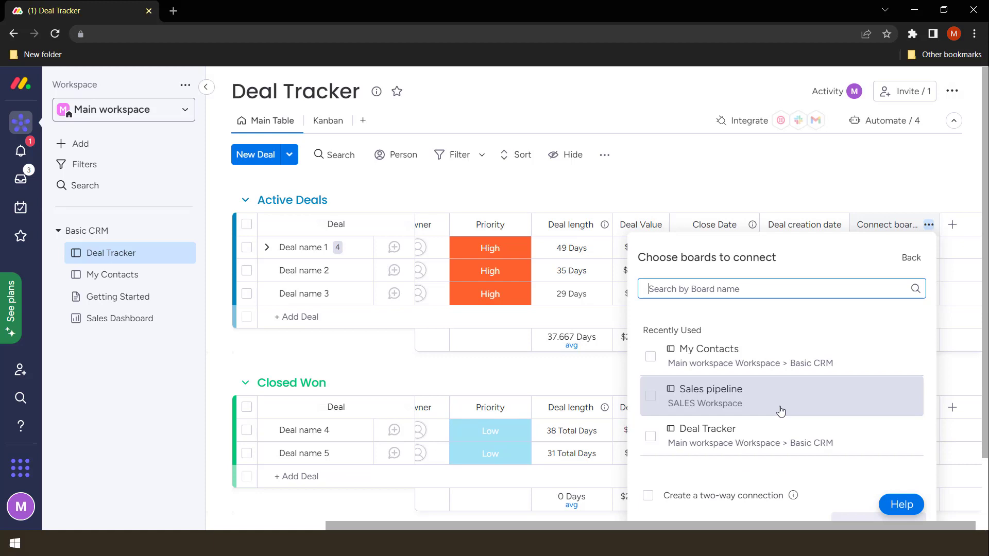
left_click(650, 356)
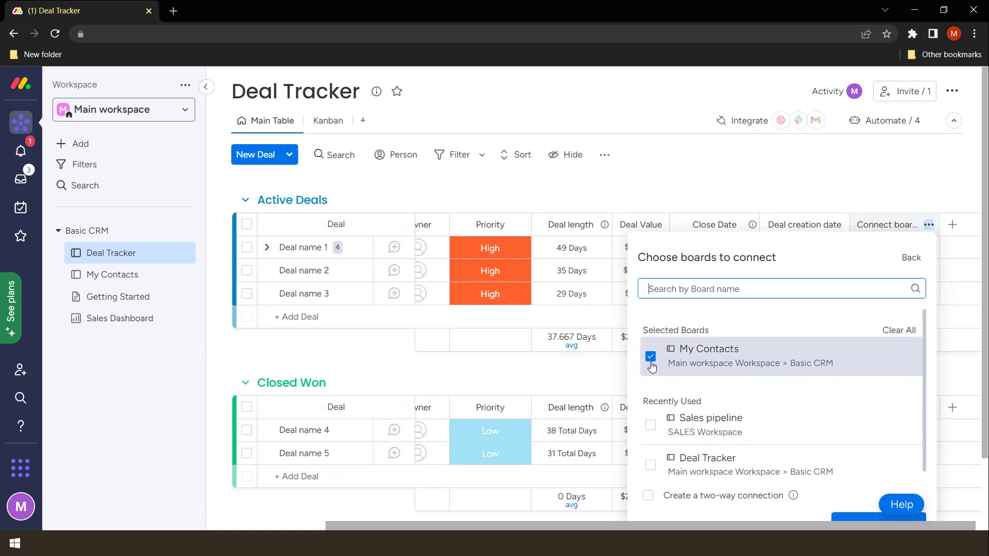
scroll(870, 457, "down", 1)
mouse_move(793, 496)
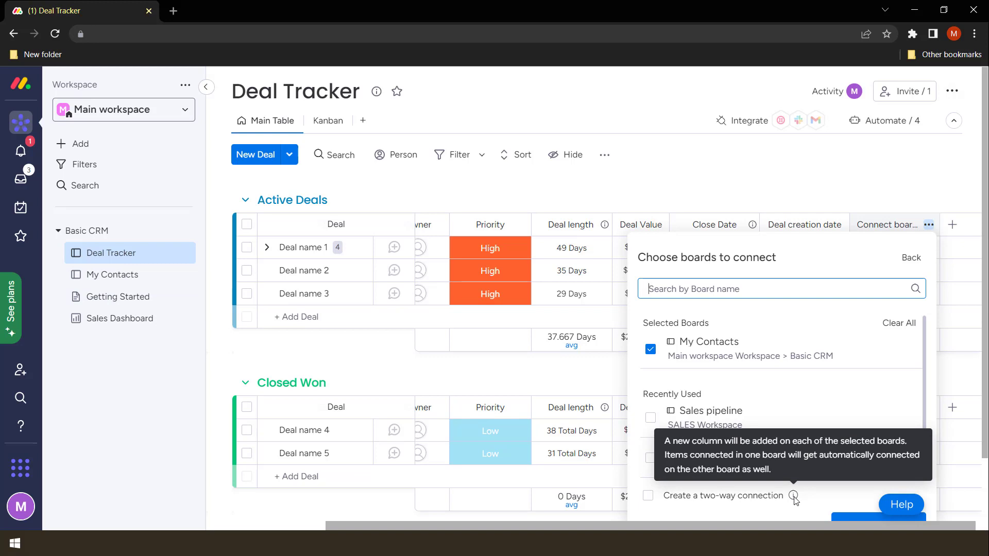
scroll(824, 474, "down", 2)
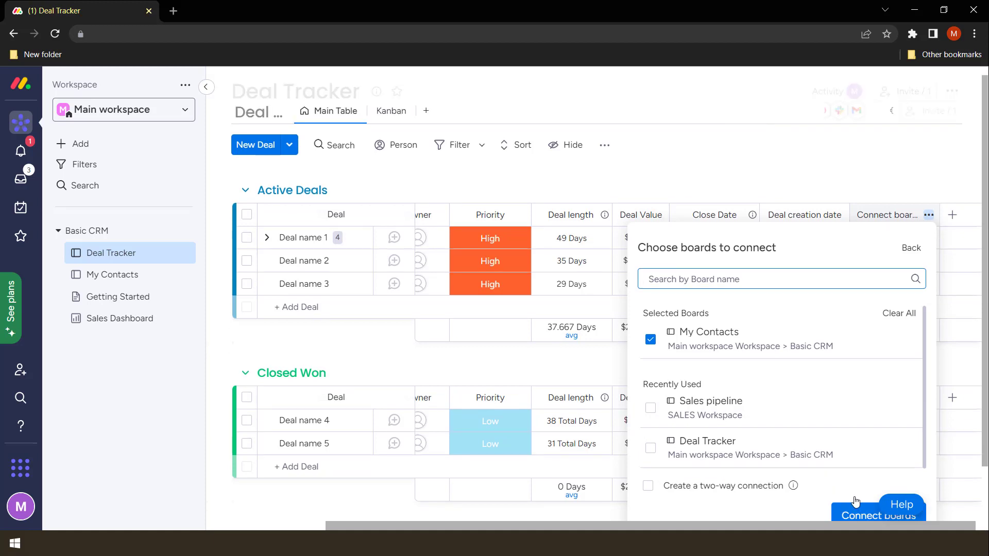
left_click(872, 452)
left_click(803, 373)
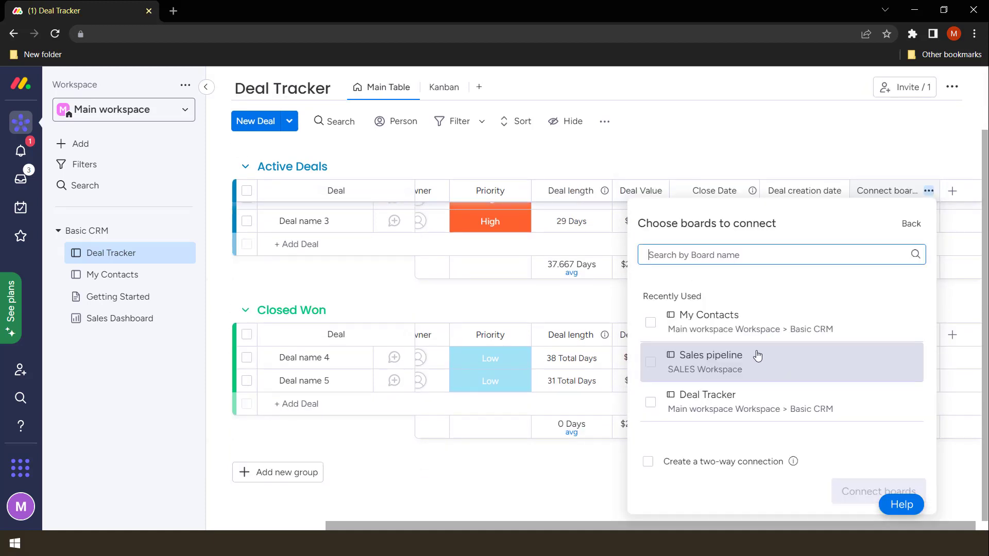
left_click(741, 319)
left_click(850, 493)
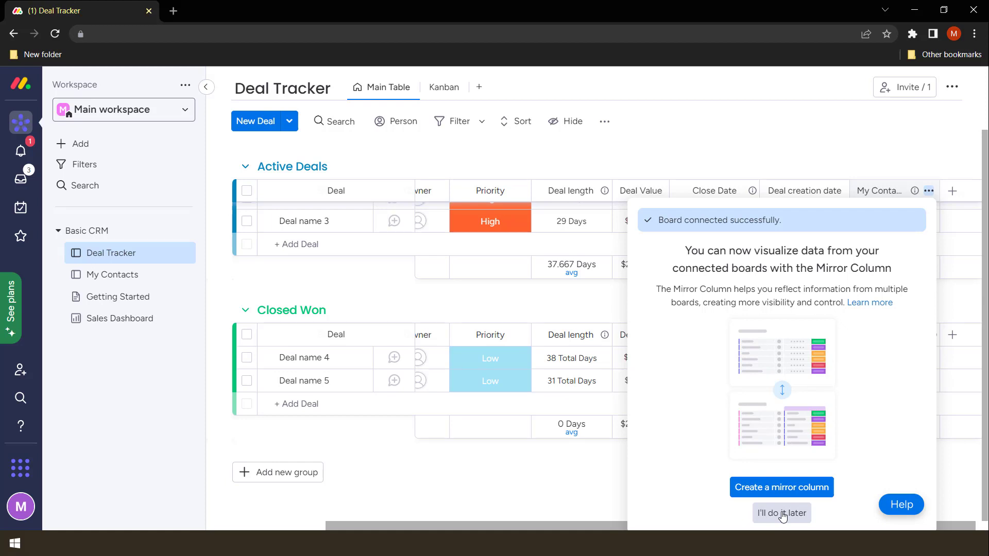
left_click(782, 514)
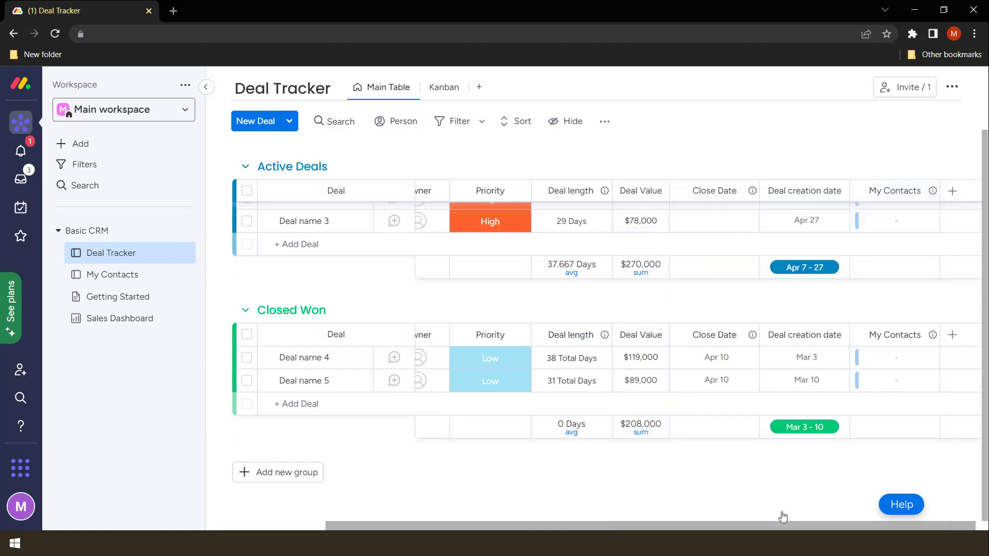
scroll(870, 345, "up", 3)
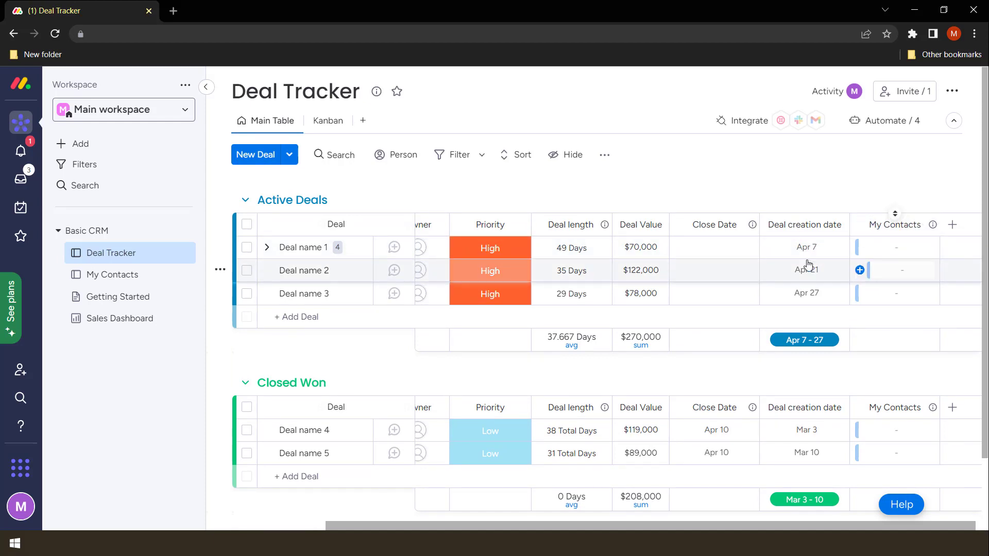
left_click(118, 275)
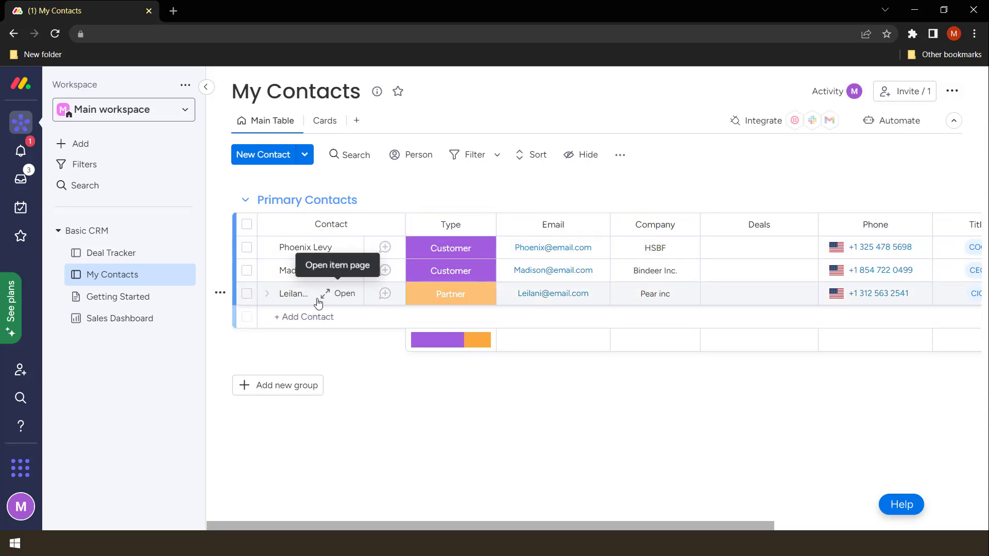
left_click(134, 262)
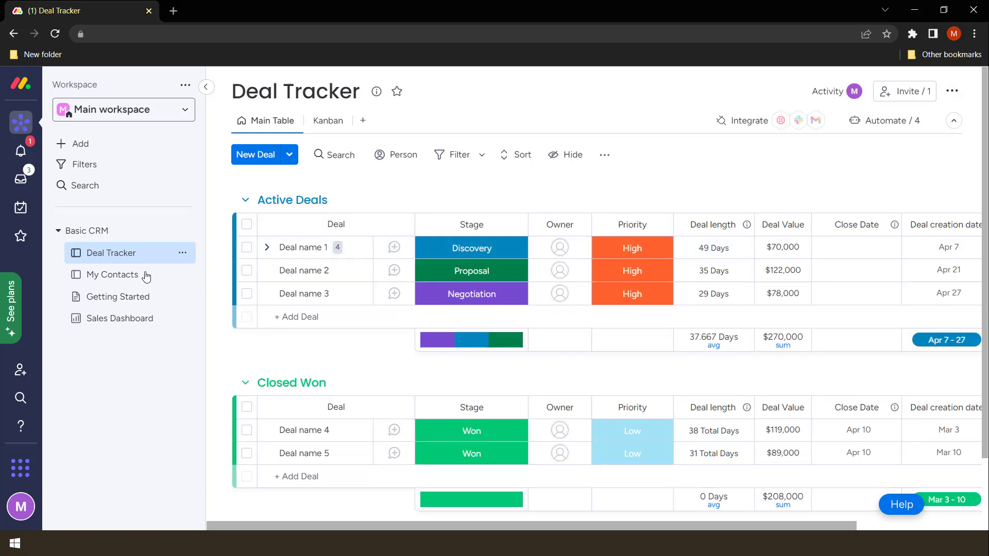
left_click(146, 276)
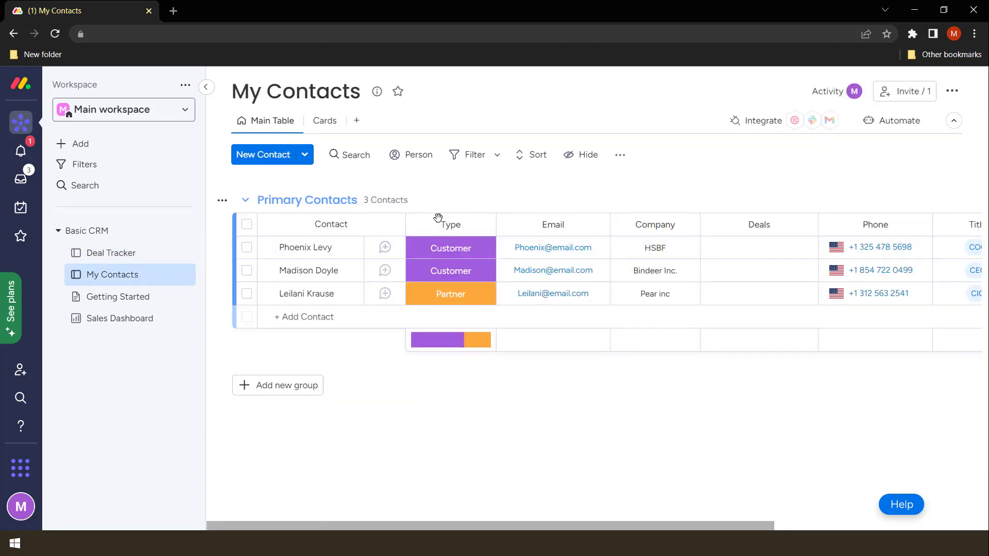
- Drag the My Contacts column left to sit right after Deal, ahead of Stage
left_click(136, 257)
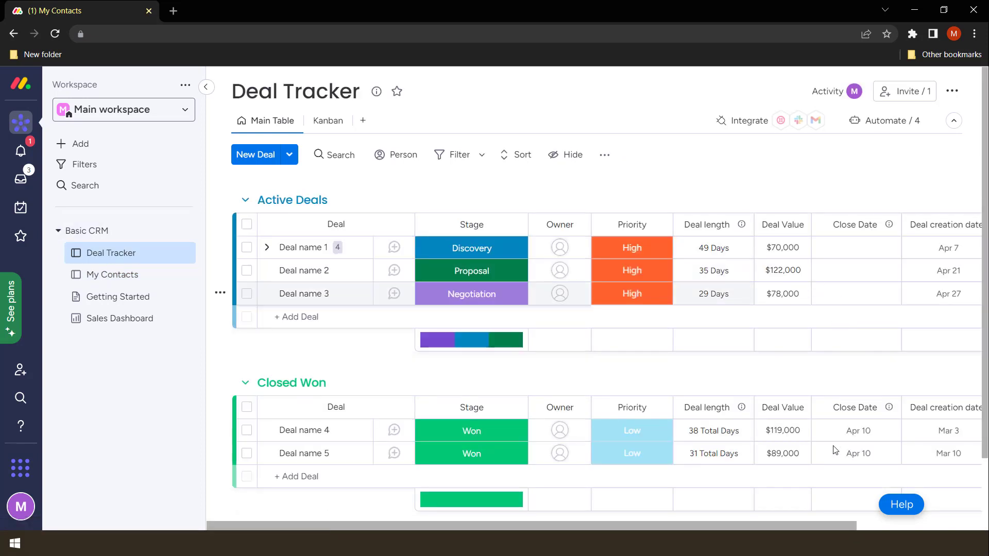
left_click(862, 525)
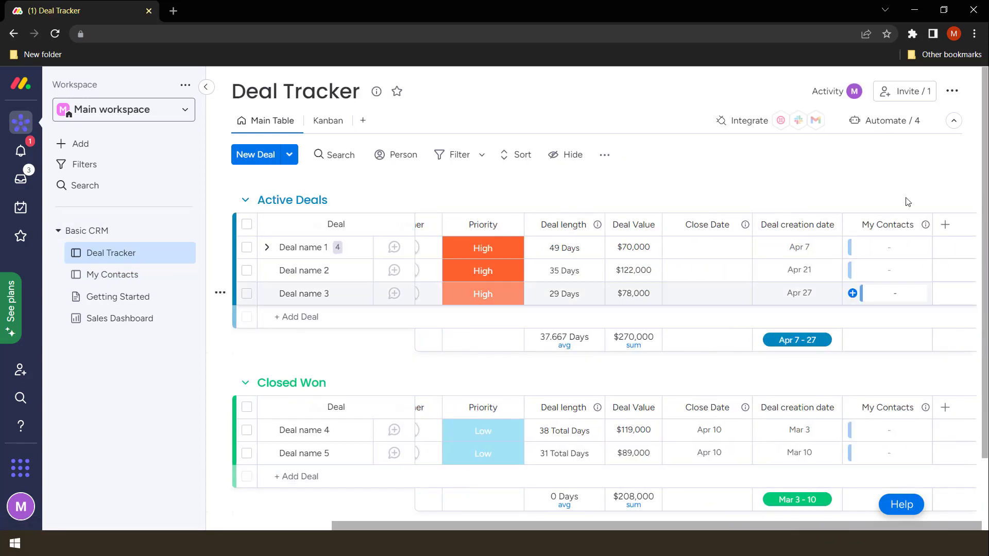
left_click(886, 220)
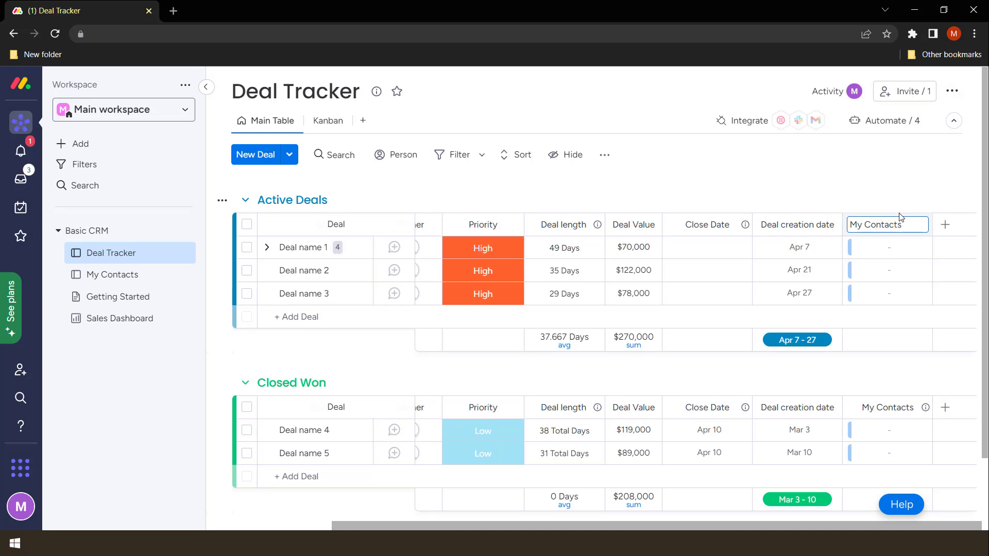
left_click(901, 204)
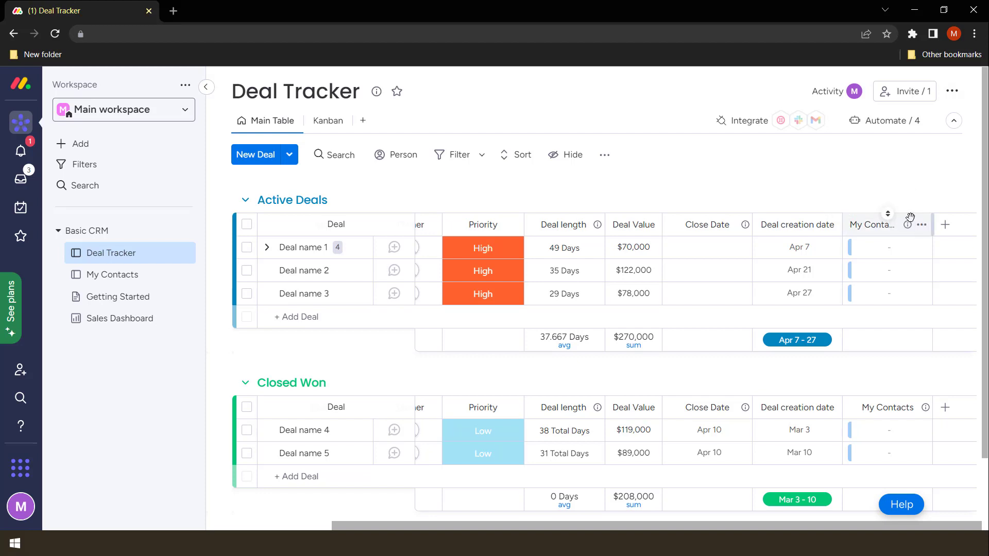
left_click_drag(910, 217, 479, 220)
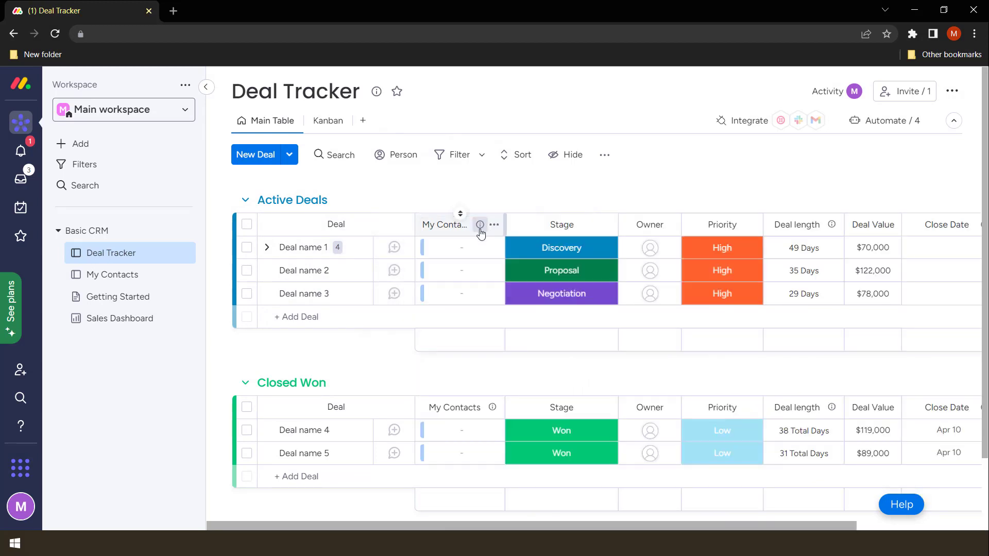
- Tick one contact in Deal name 1's My Contacts cell and close the chooser
left_click(466, 255)
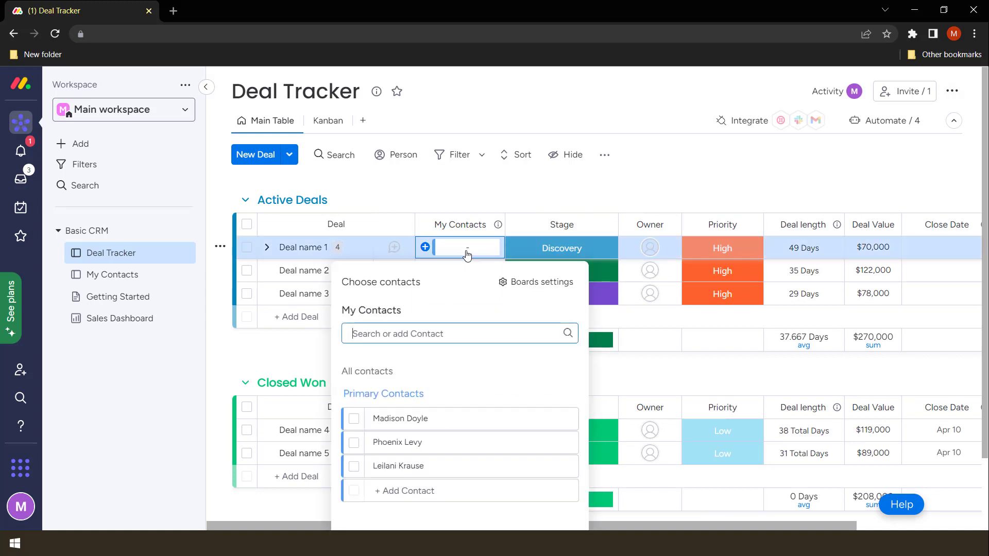
left_click(353, 443)
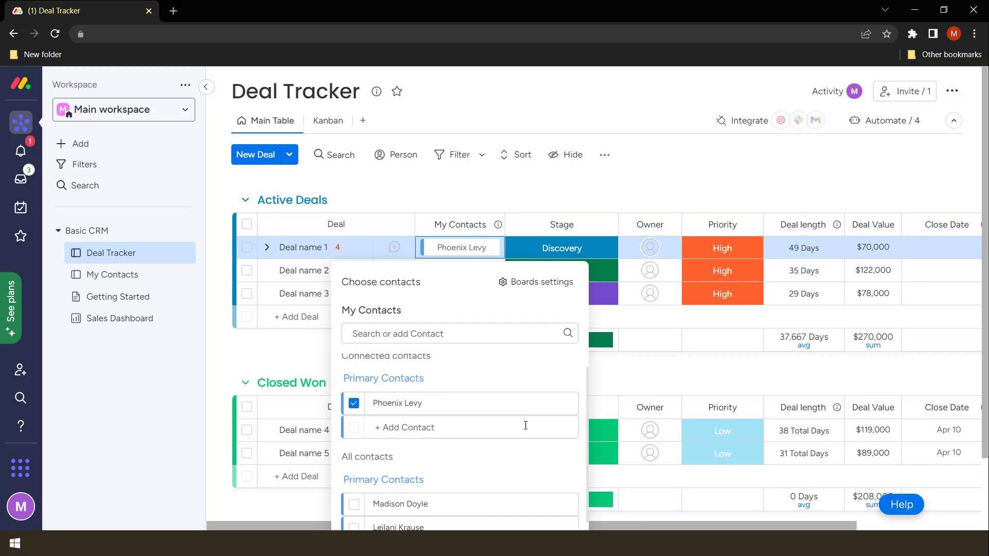
scroll(525, 426, "down", 1)
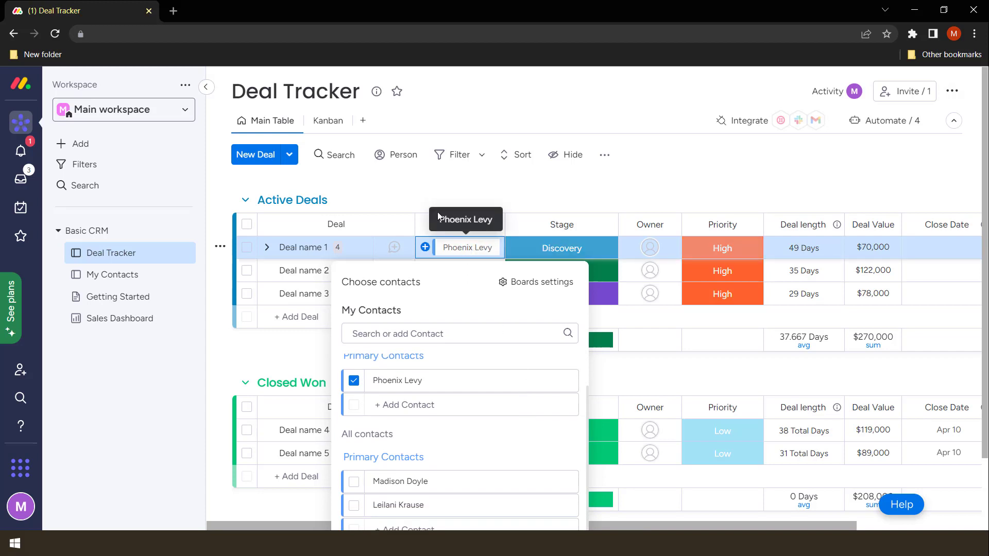
left_click(407, 189)
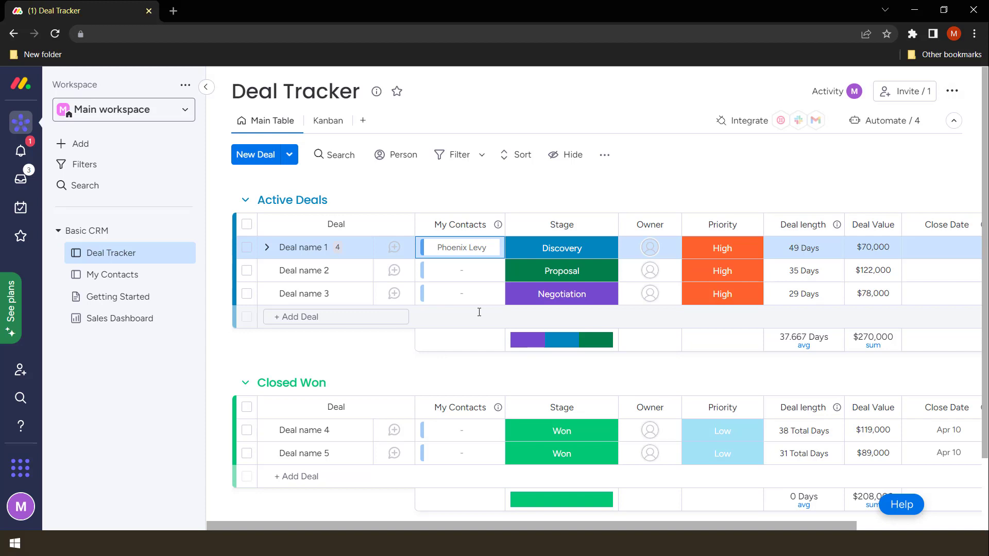
left_click(101, 277)
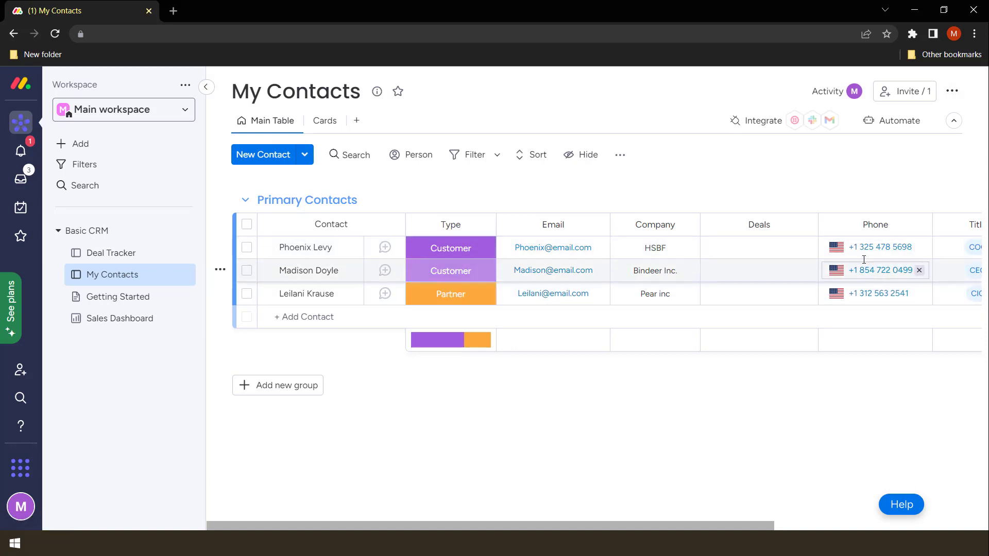
left_click(116, 261)
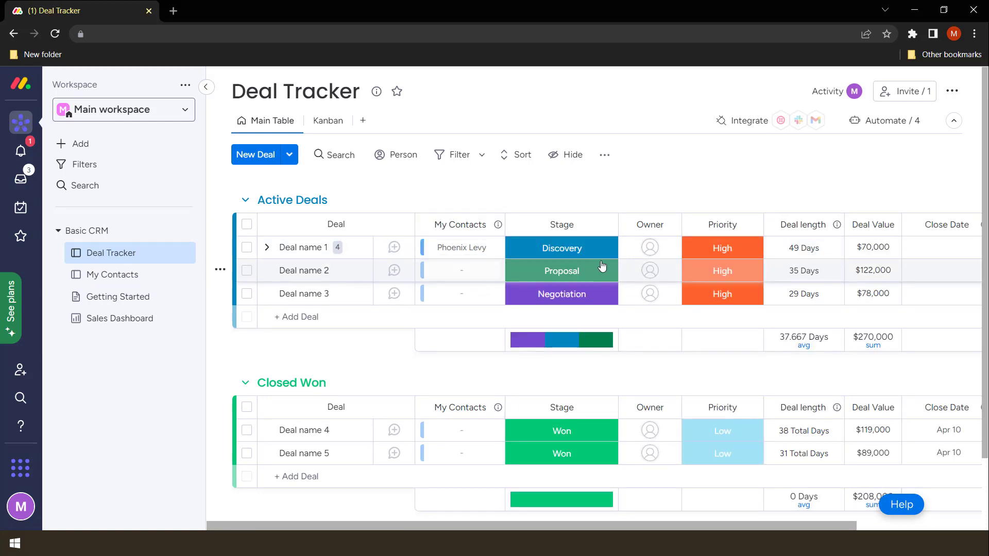
- Add a mirror column in the My Contacts connection settings, set to mirror Phone
left_click(494, 226)
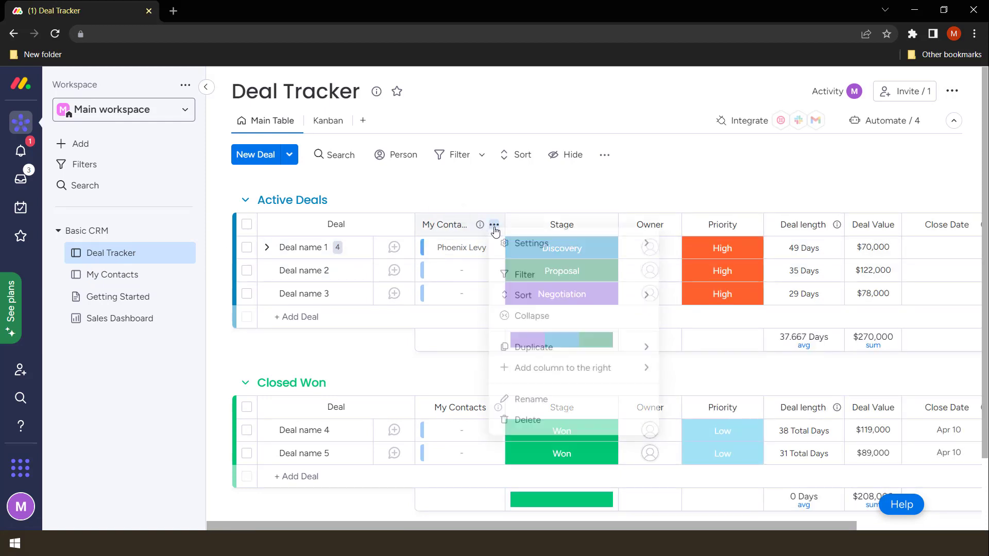
mouse_move(505, 247)
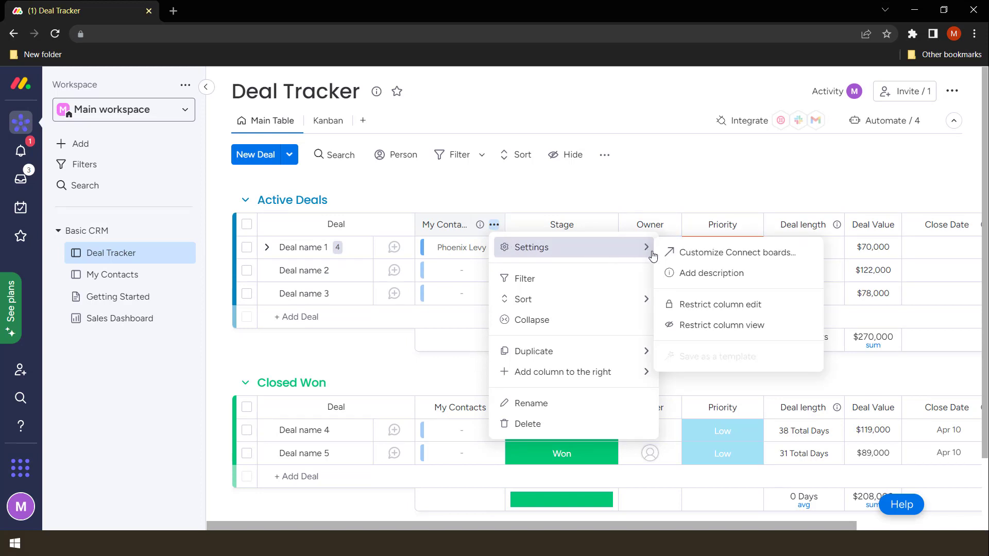
left_click(740, 253)
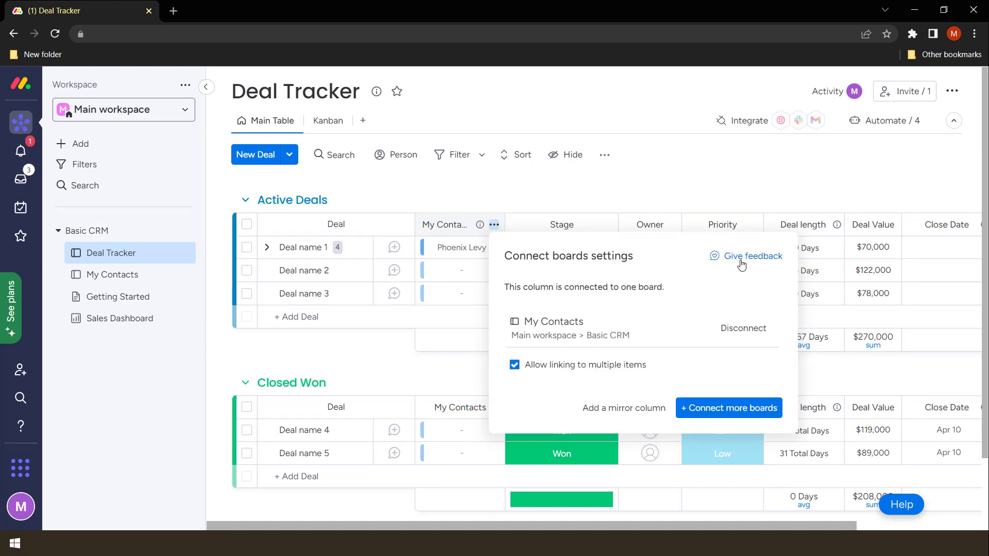
left_click(629, 409)
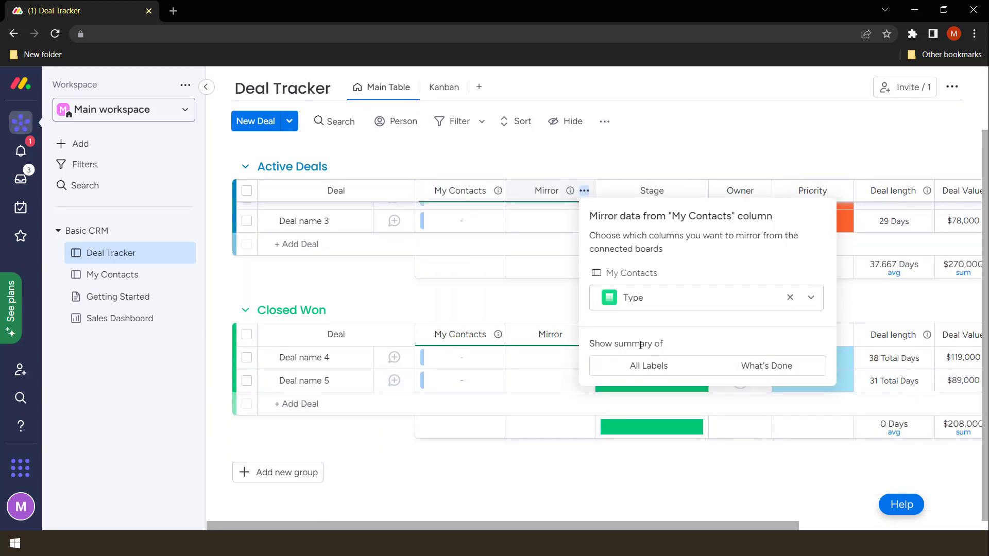
left_click(806, 304)
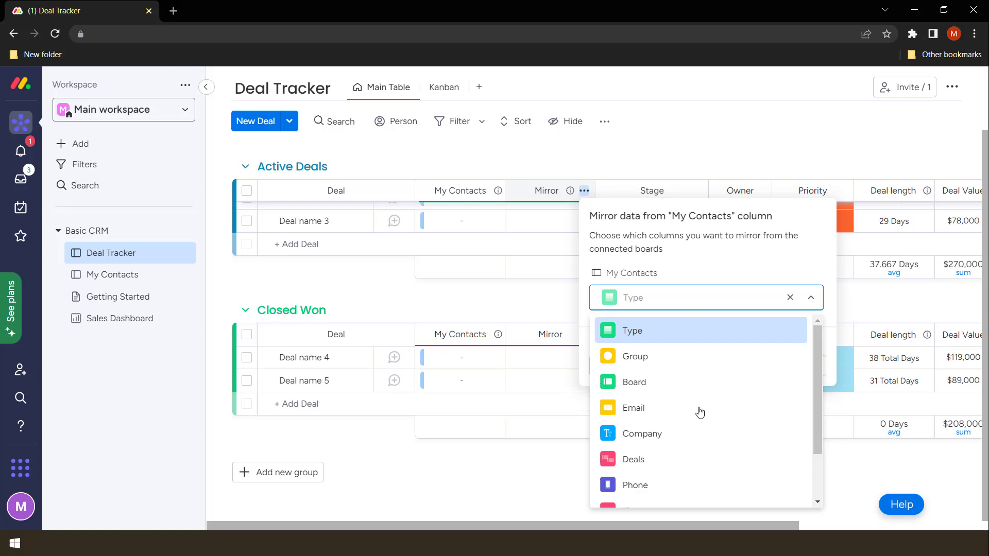
scroll(667, 405, "down", 2)
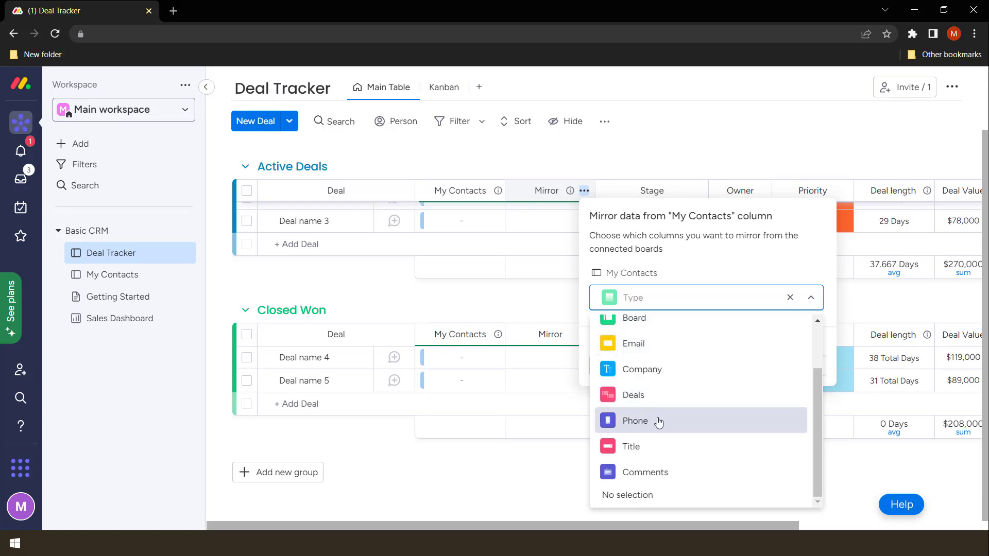
left_click(658, 420)
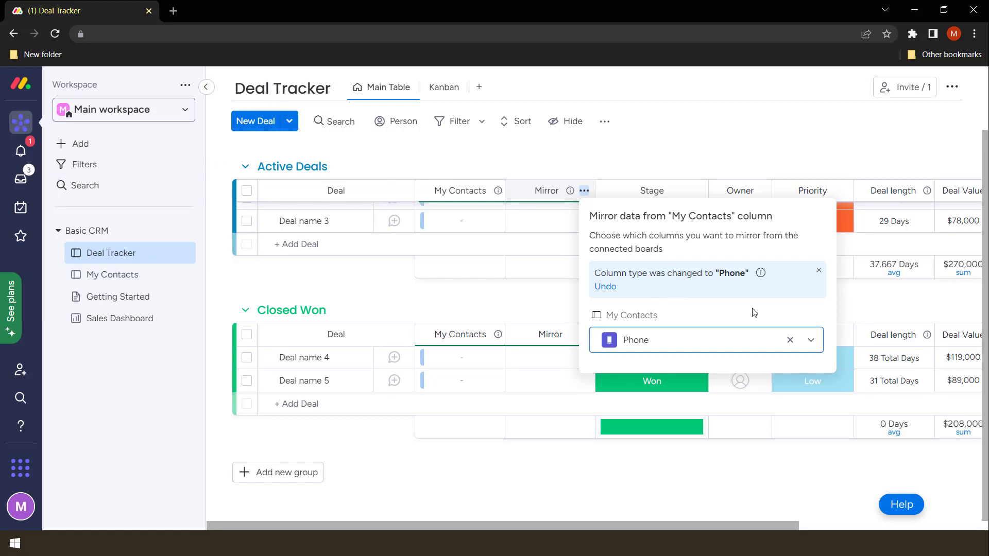
- Close the mirror settings and drag the Mirror column's border to widen it
left_click(733, 148)
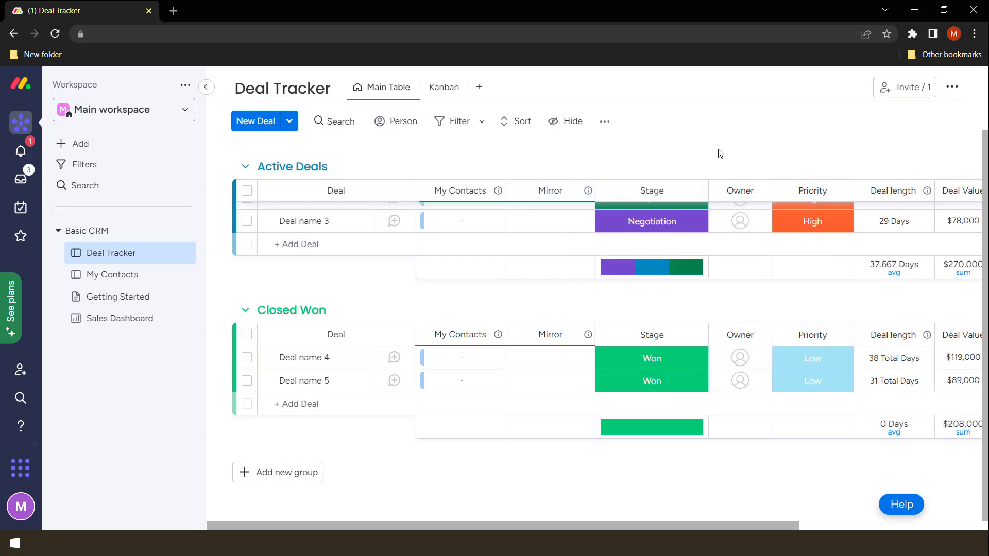
scroll(497, 261, "up", 3)
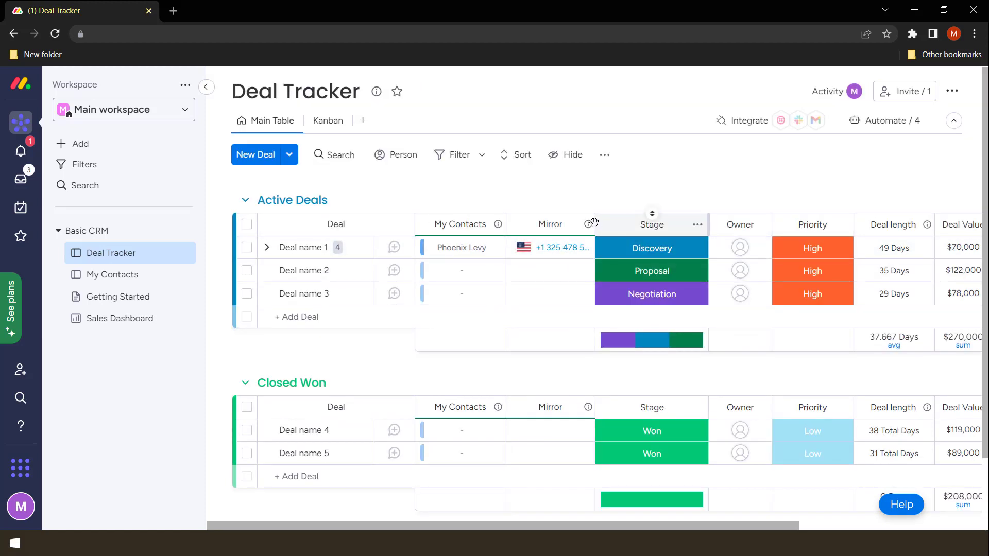
left_click_drag(609, 223, 533, 228)
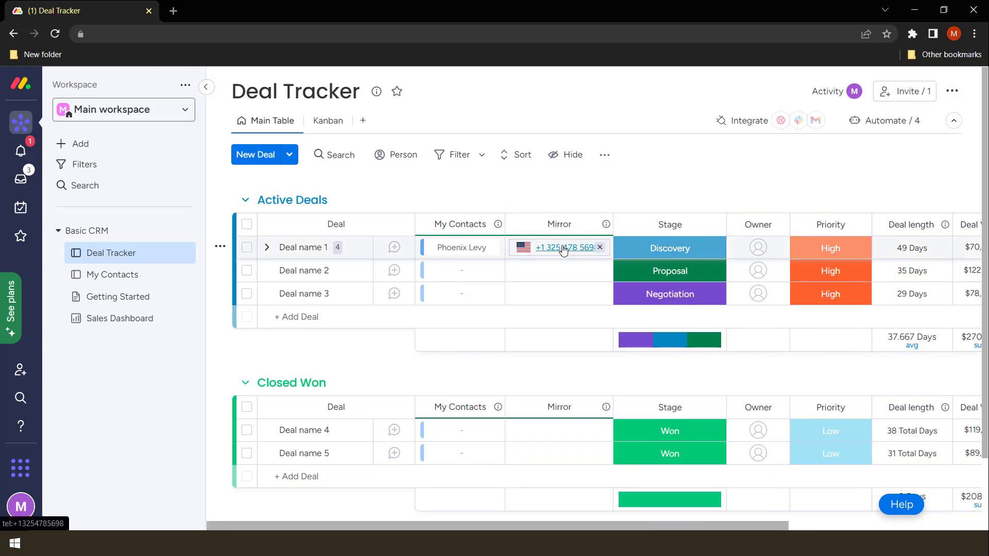
- Add a second mirror column, Mirror 1, pulling the contacts' Email column
left_click(493, 225)
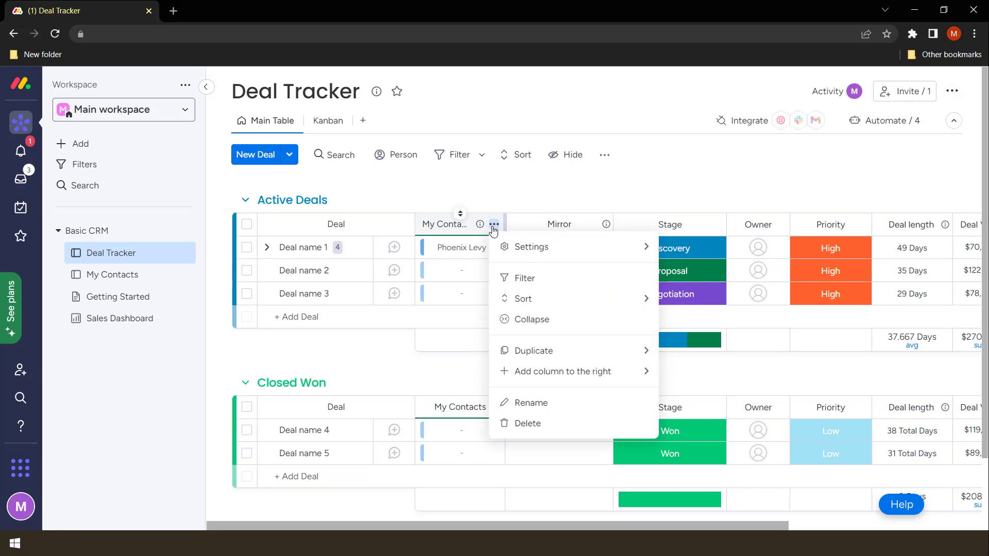
mouse_move(541, 247)
left_click(691, 253)
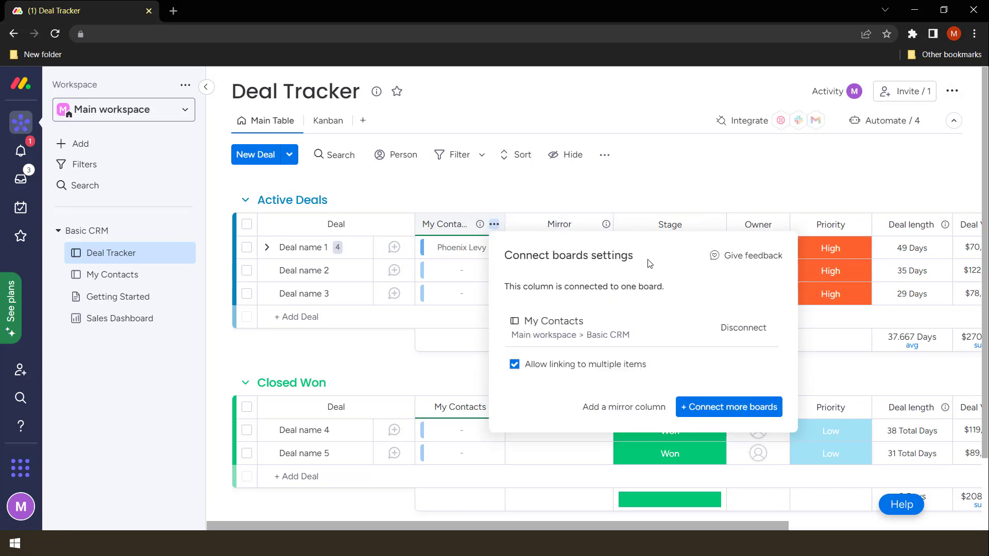
left_click(643, 407)
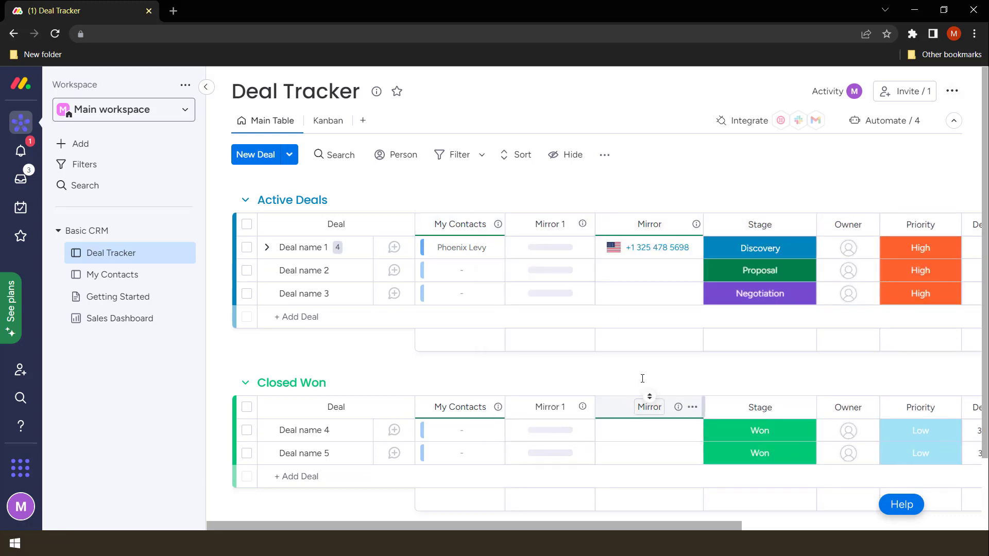
left_click(685, 297)
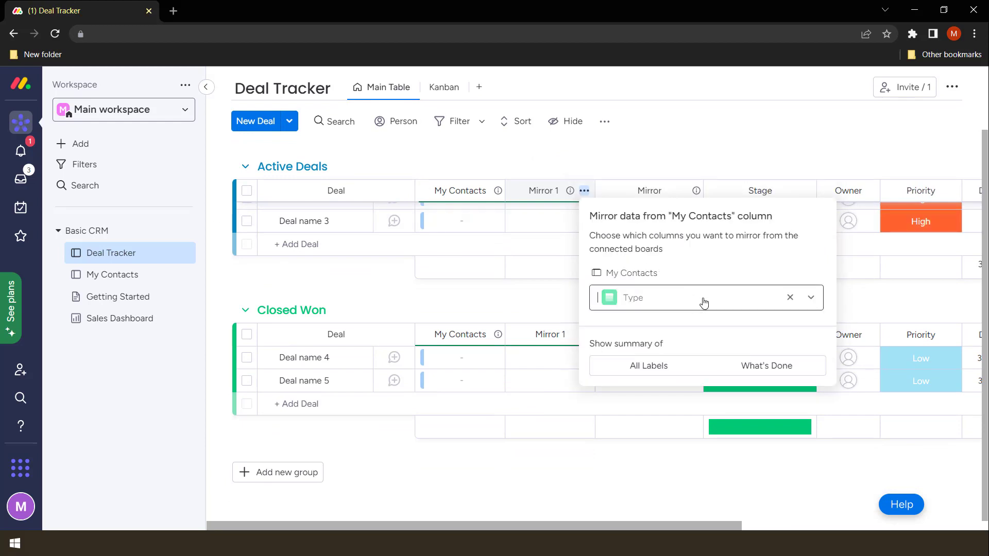
left_click(671, 412)
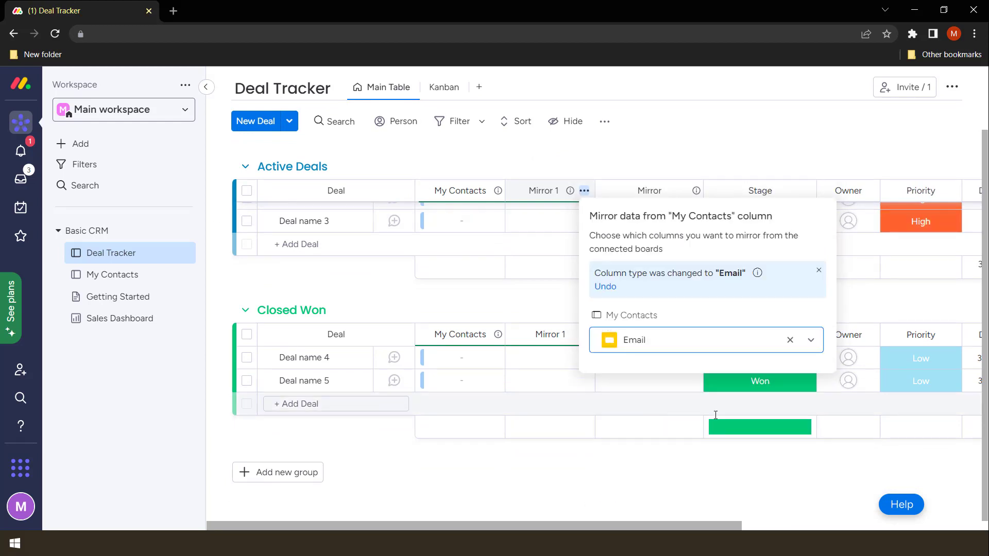
left_click(722, 165)
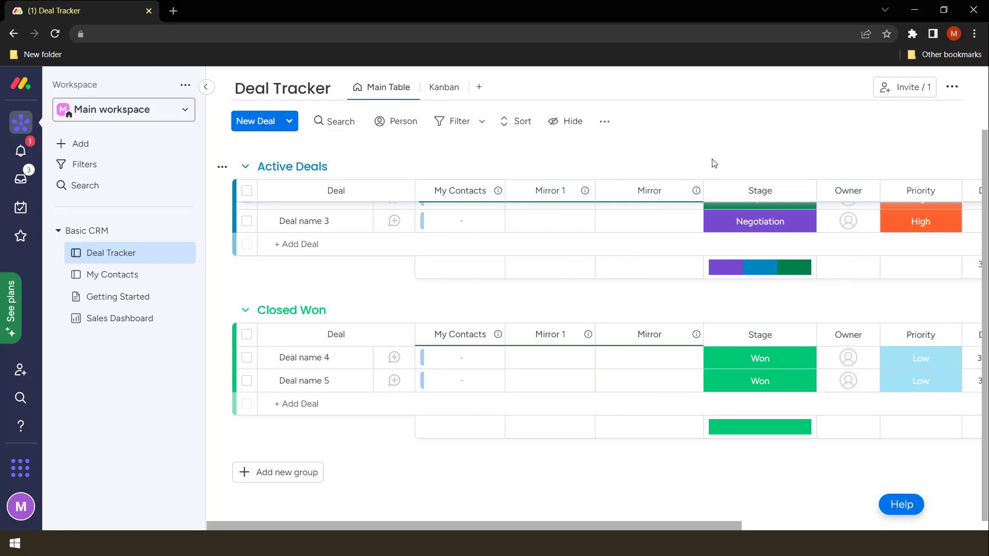
scroll(591, 229, "up", 2)
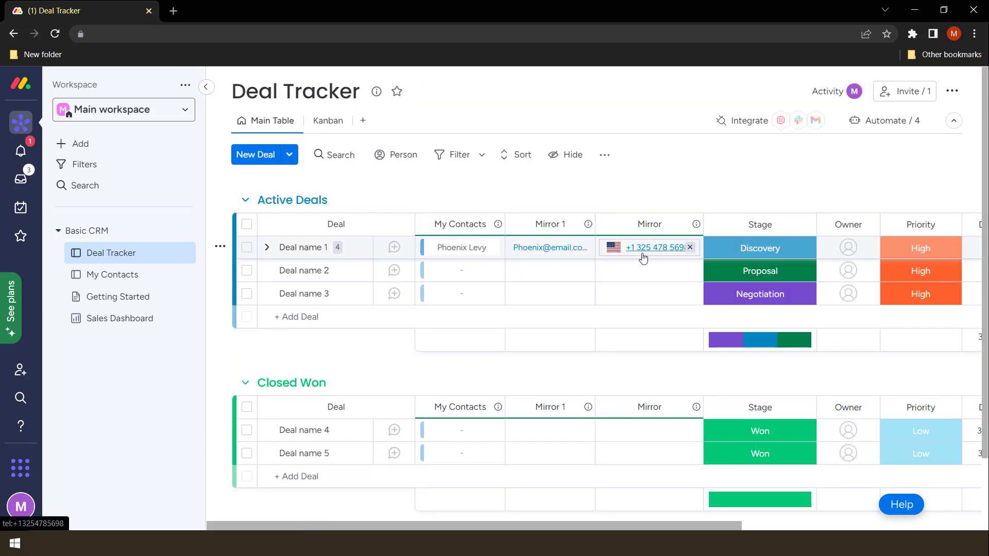
- Retitle the Mirror 1 column 'Email' and the Mirror column 'Phone'
left_click(546, 225)
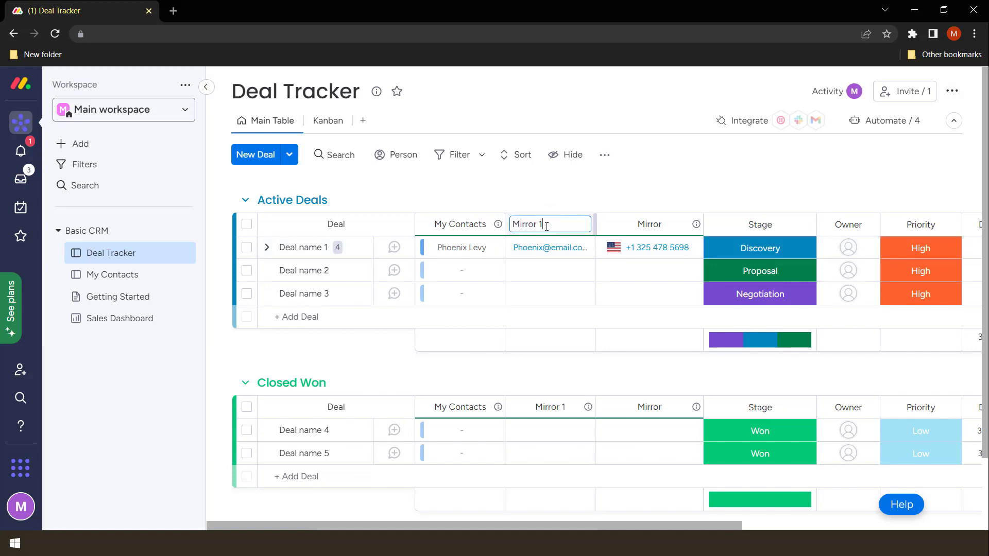
left_click_drag(558, 225, 493, 227)
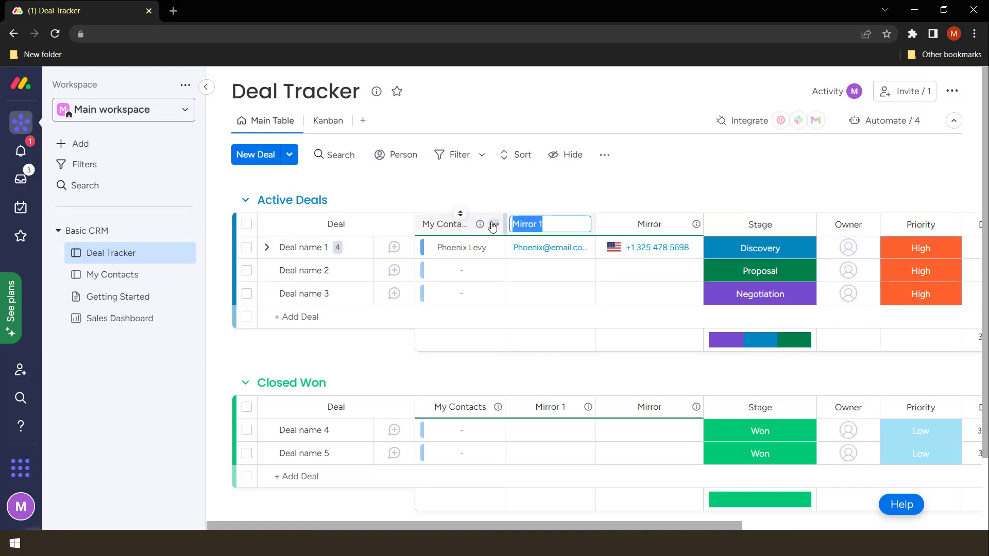
type("Email")
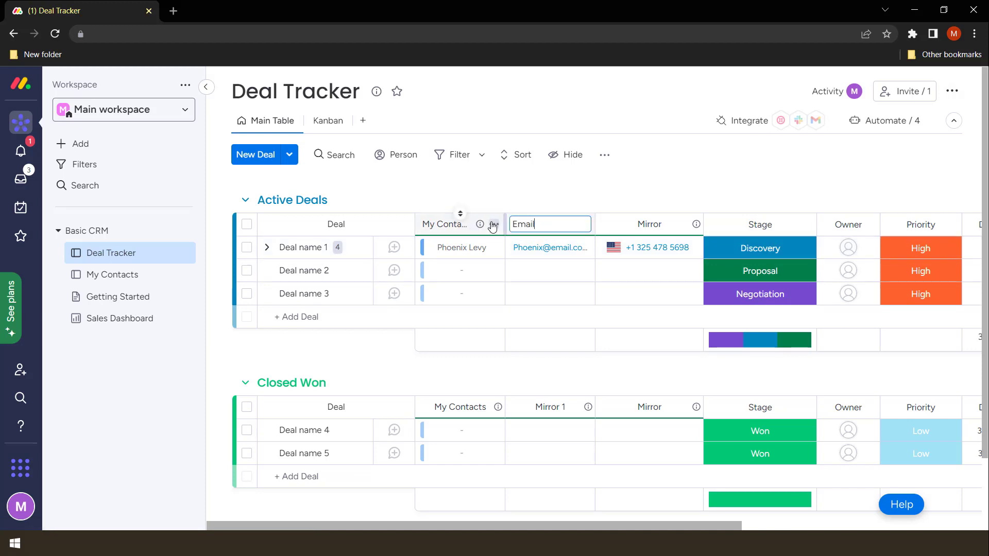
left_click(662, 224)
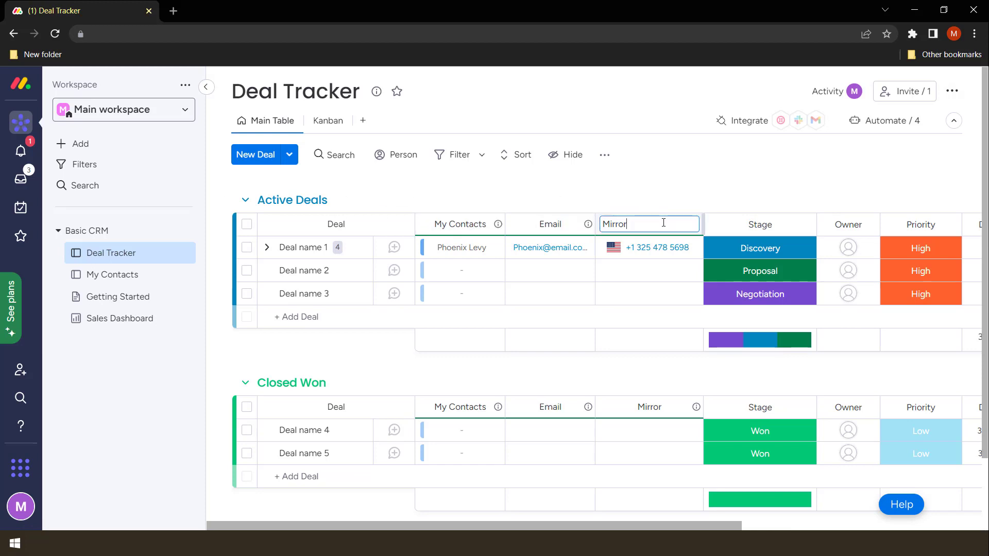
left_click_drag(665, 224, 573, 213)
type("Phone")
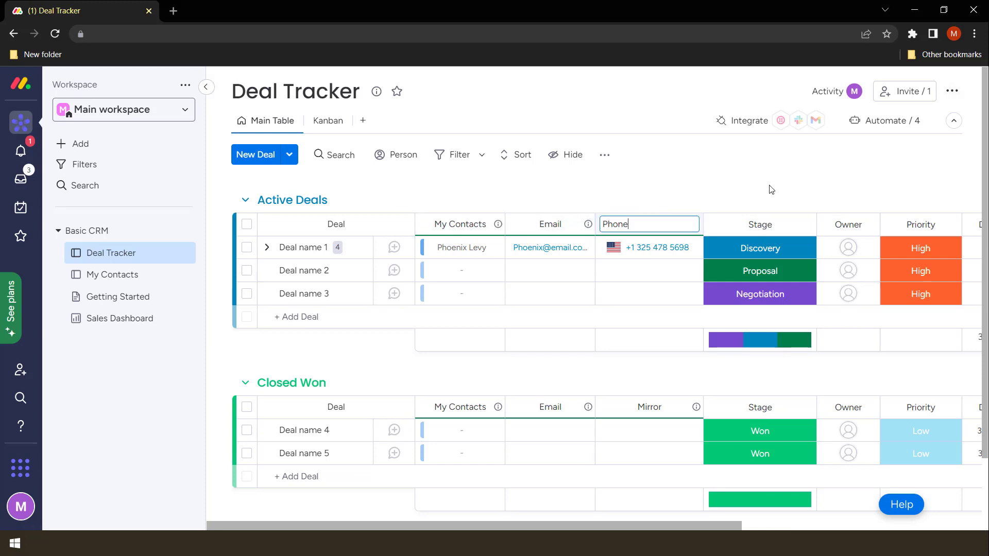
left_click(724, 185)
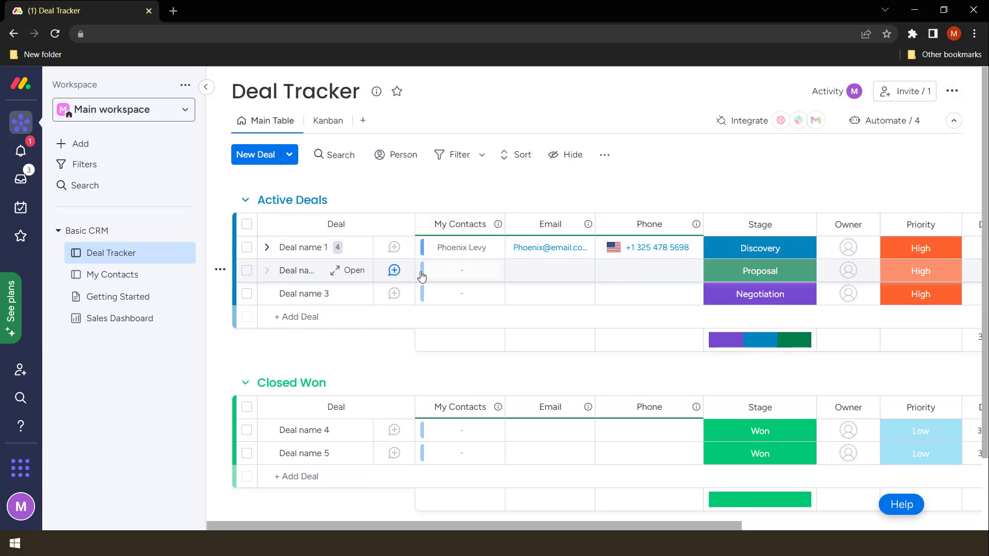
- Tick a contact in Deal name 2's My Contacts cell, filling its Email and Phone
left_click(459, 276)
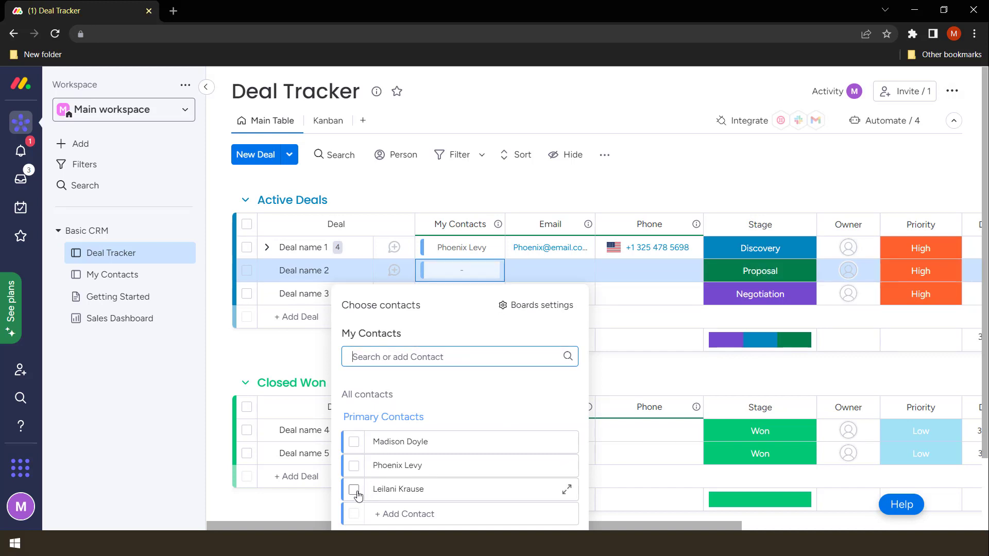
left_click(353, 441)
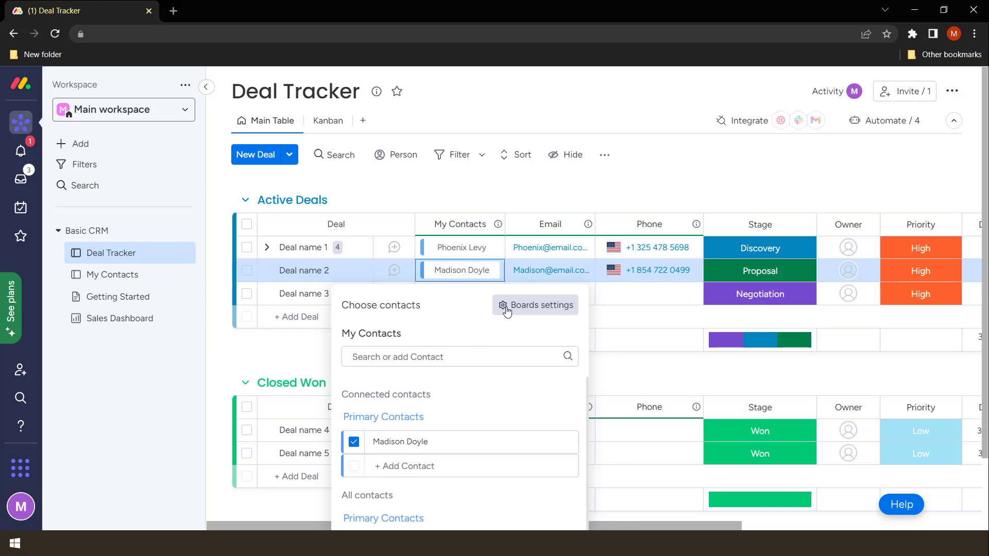
left_click(703, 185)
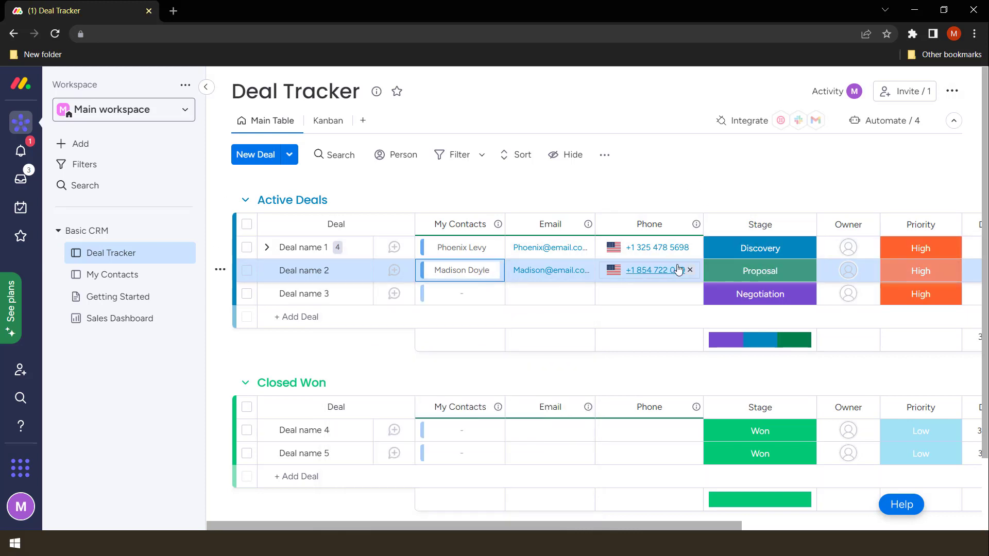